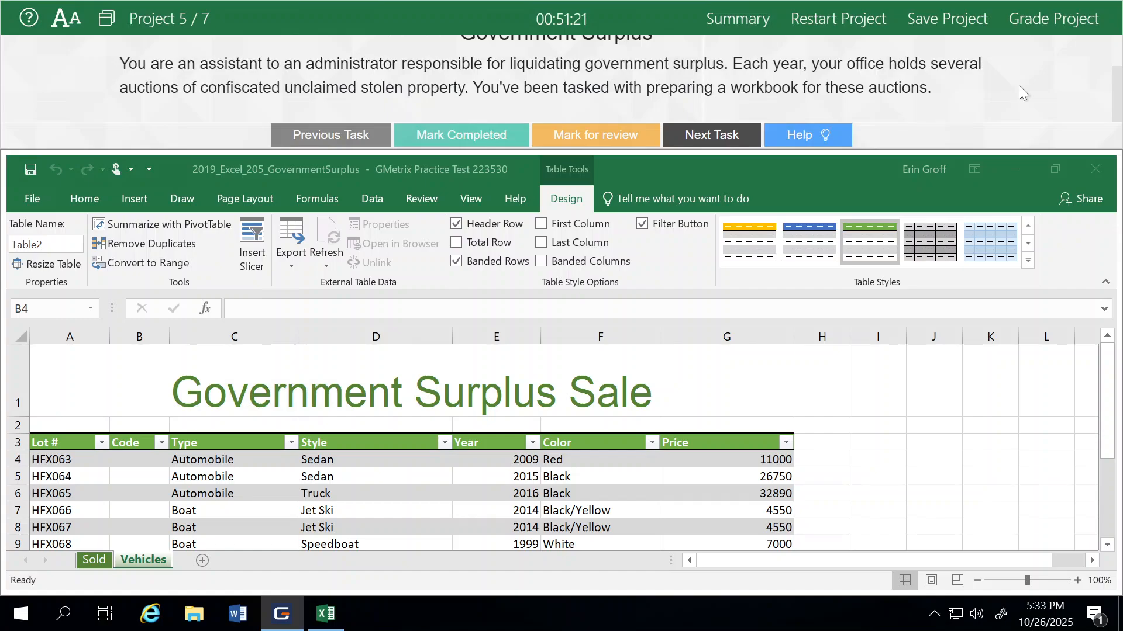
# - Insert a new column before column A on the Sold worksheet and mark Task 1 completed
pyautogui.scroll(2, 887, 103)
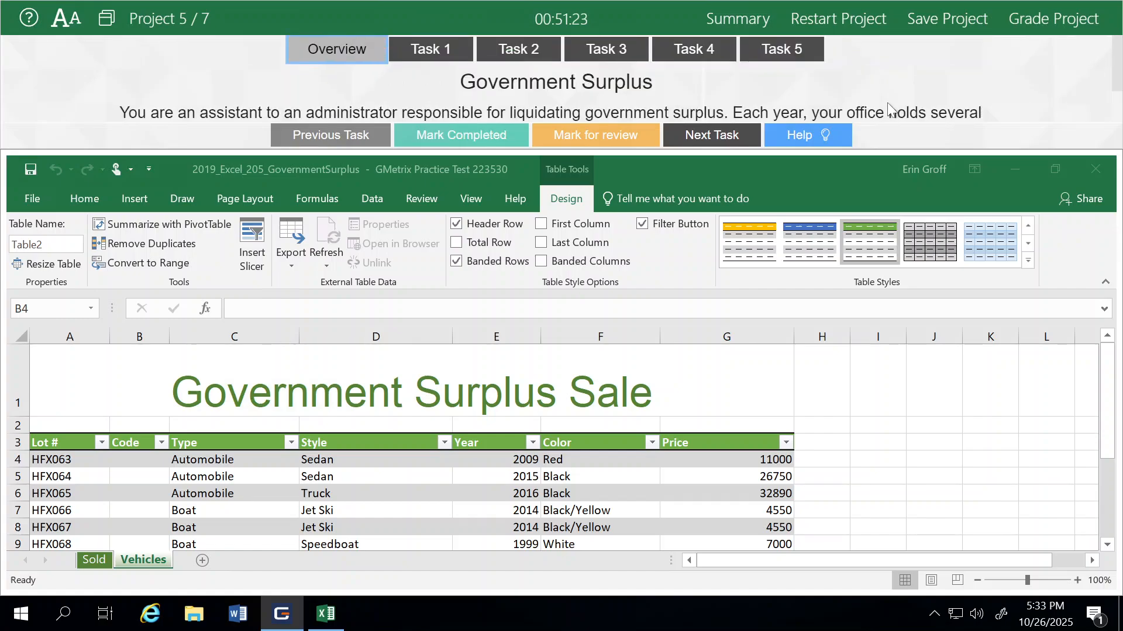
pyautogui.click(447, 52)
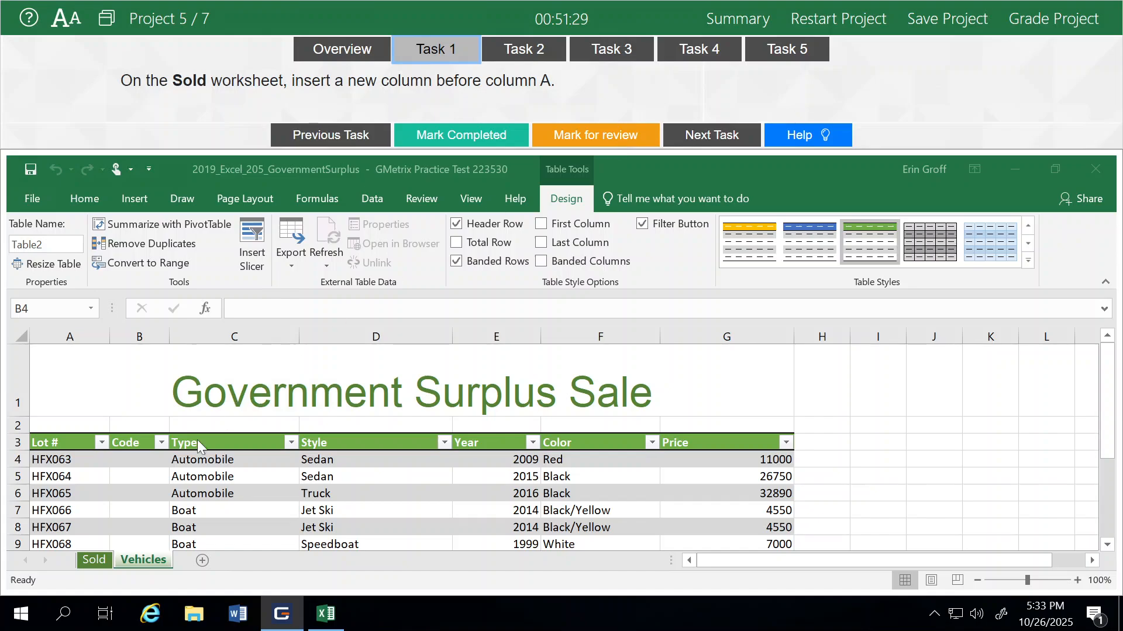
pyautogui.click(84, 562)
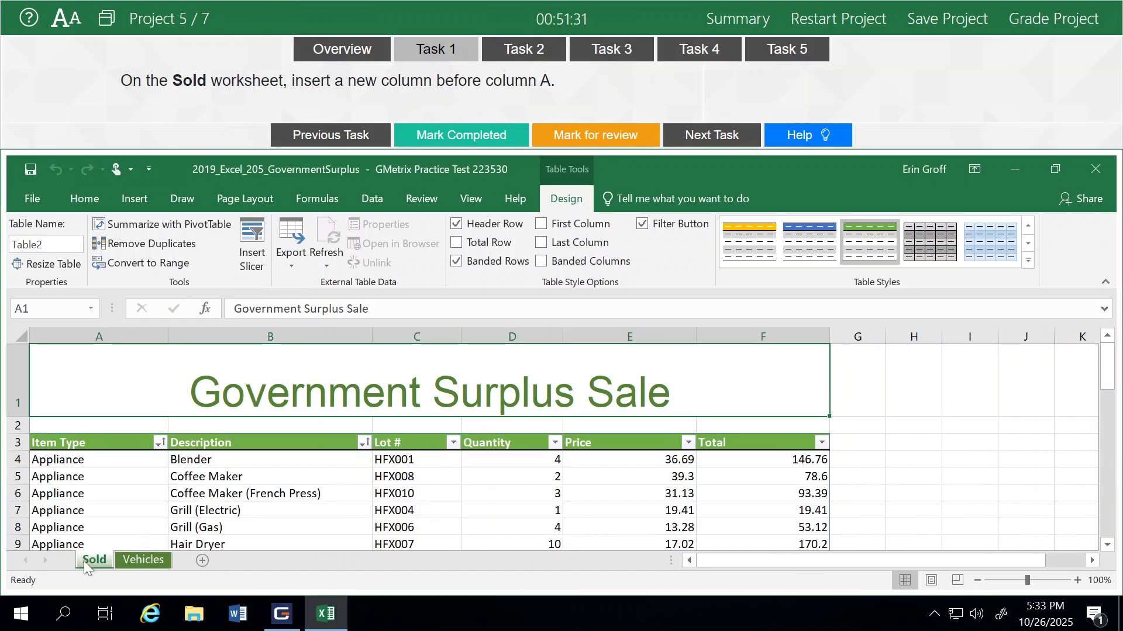
pyautogui.click(67, 330)
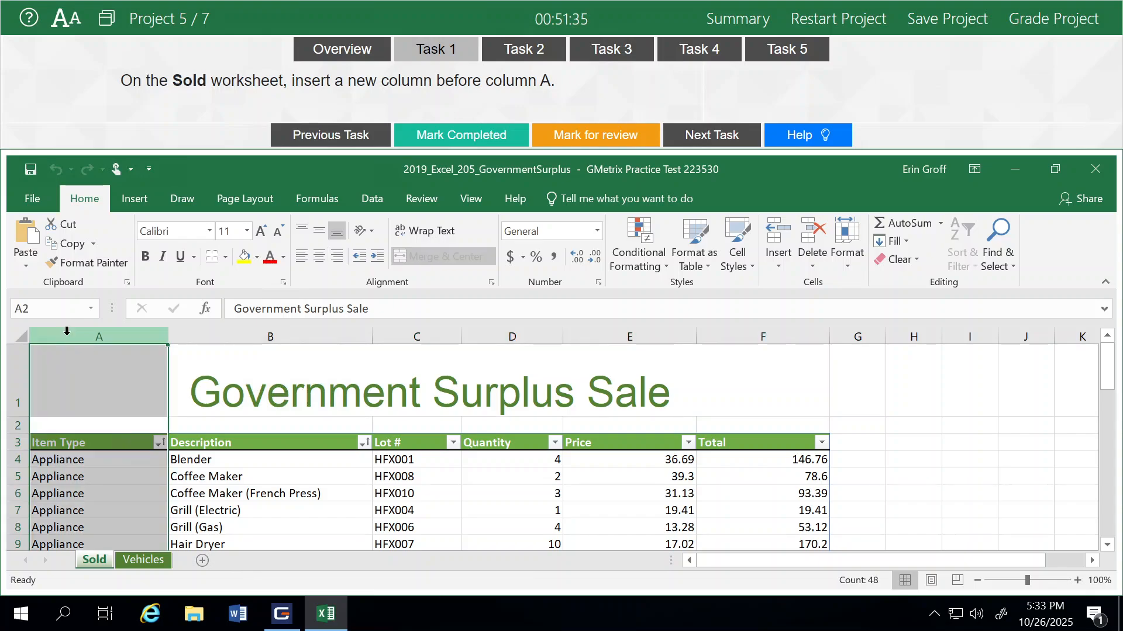
pyautogui.rightClick(67, 331)
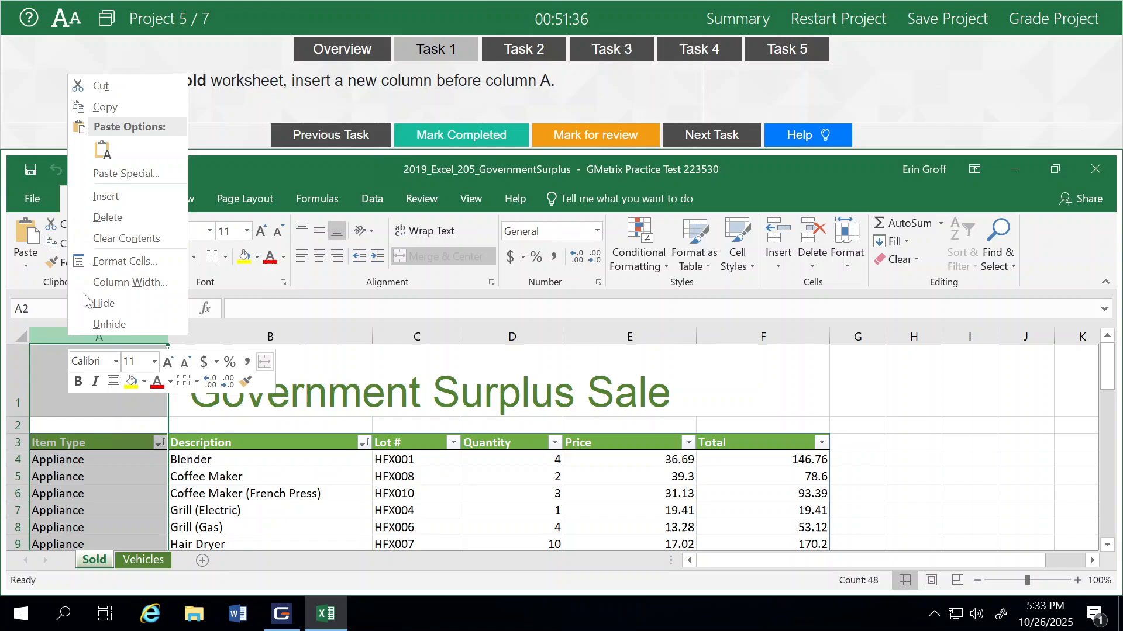
pyautogui.click(123, 198)
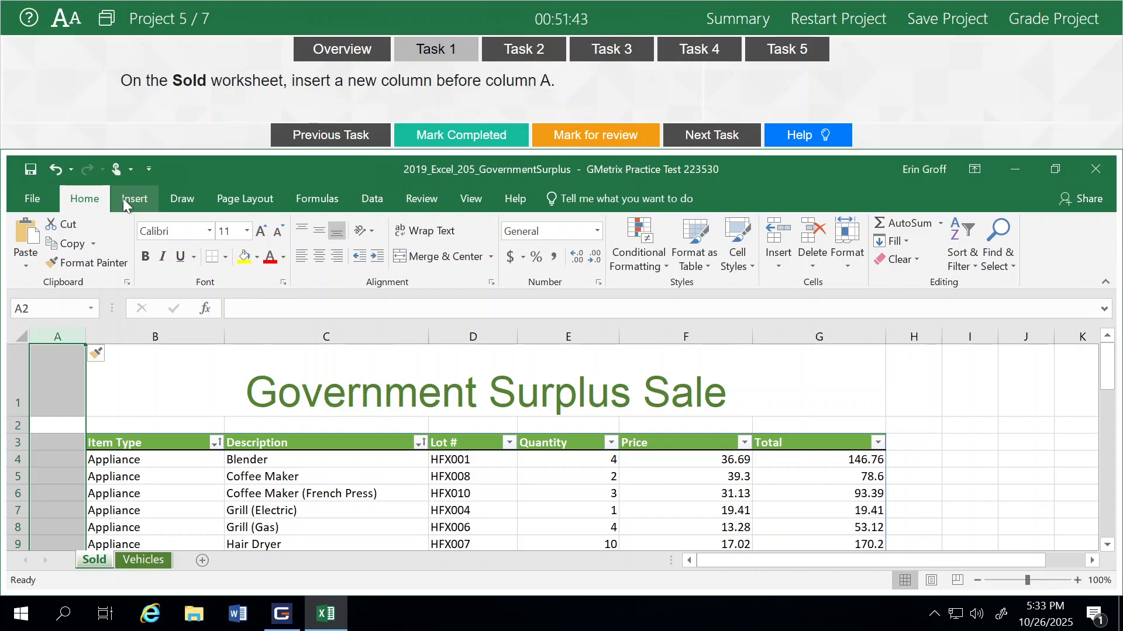
pyautogui.click(529, 135)
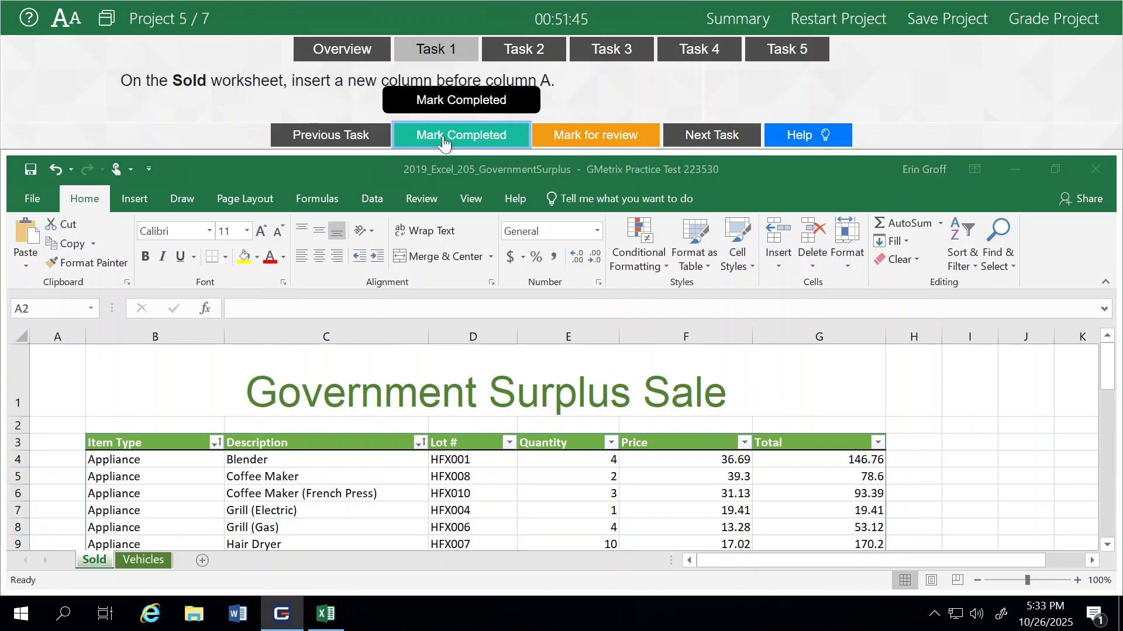
# - Split the Sold worksheet at row 7 so rows 1 through 6 form the upper pane, and mark Task 2 completed
pyautogui.click(710, 137)
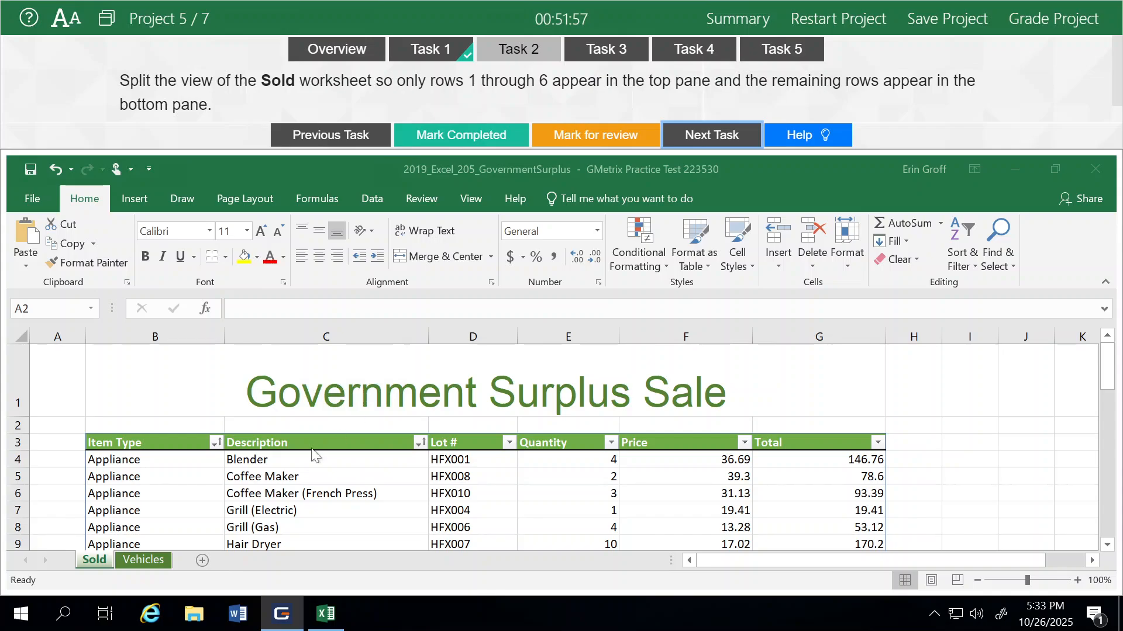
pyautogui.scroll(-1, 138, 428)
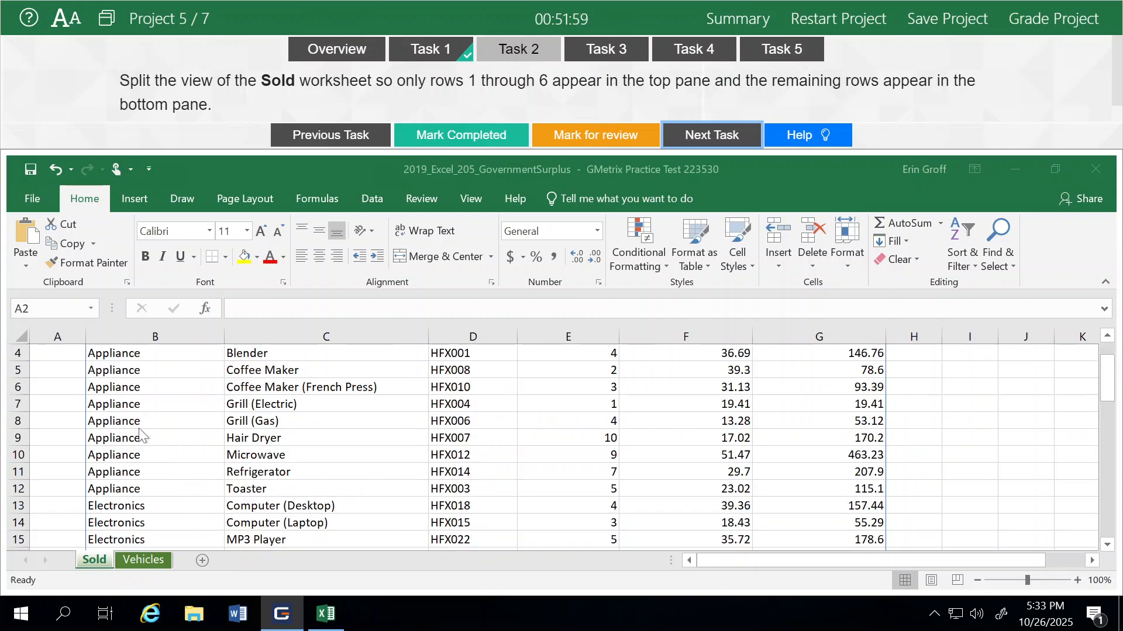
pyautogui.scroll(1, 139, 435)
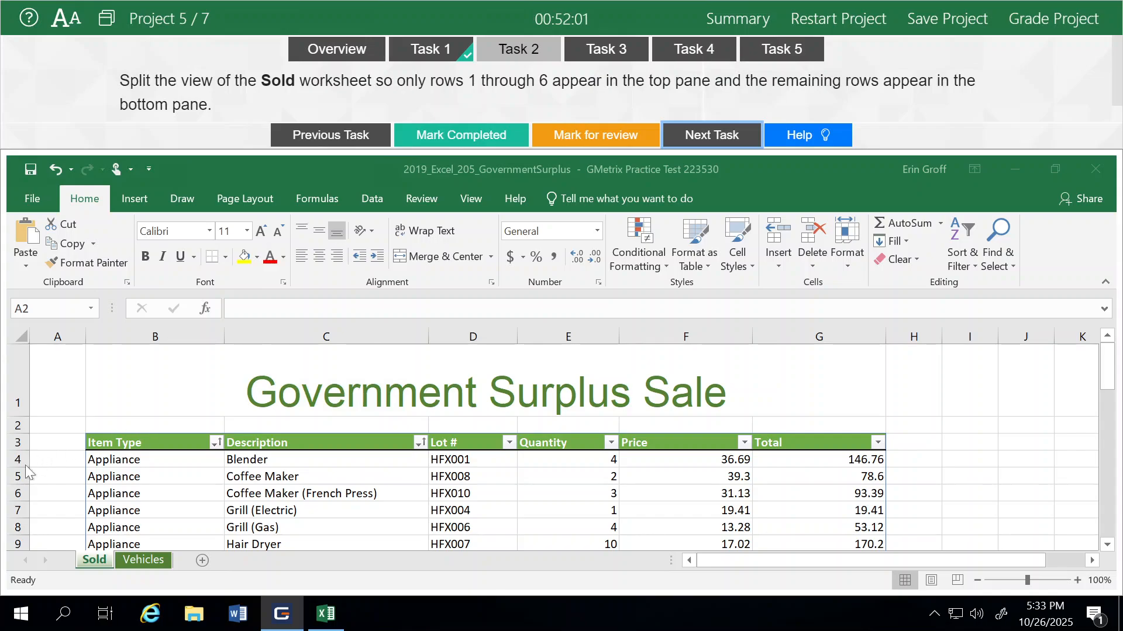
pyautogui.click(16, 509)
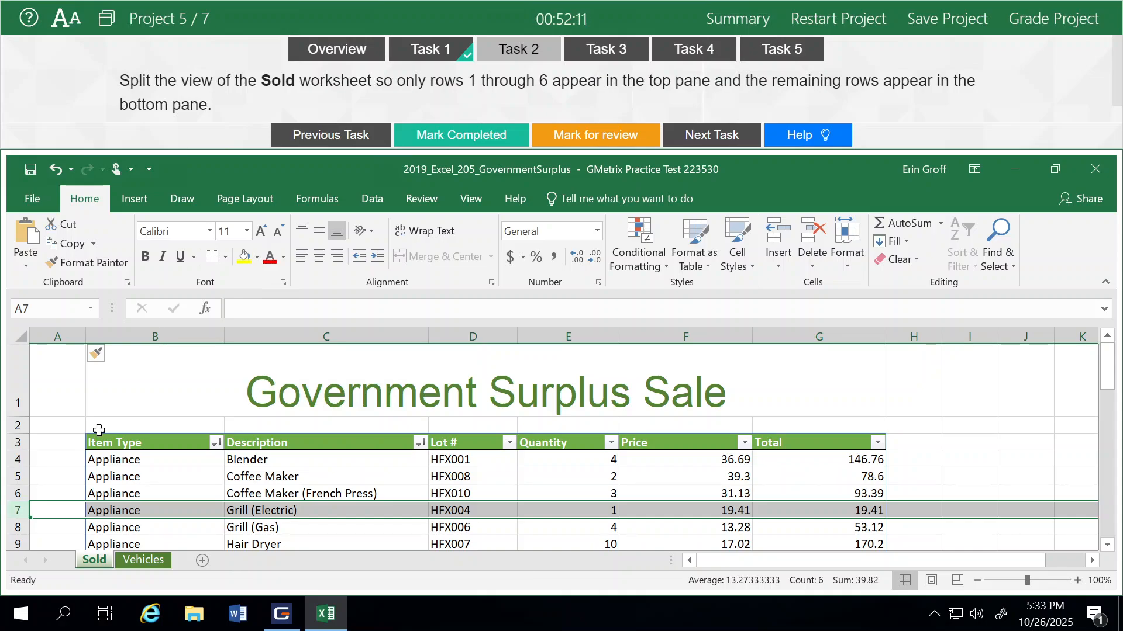
pyautogui.click(467, 203)
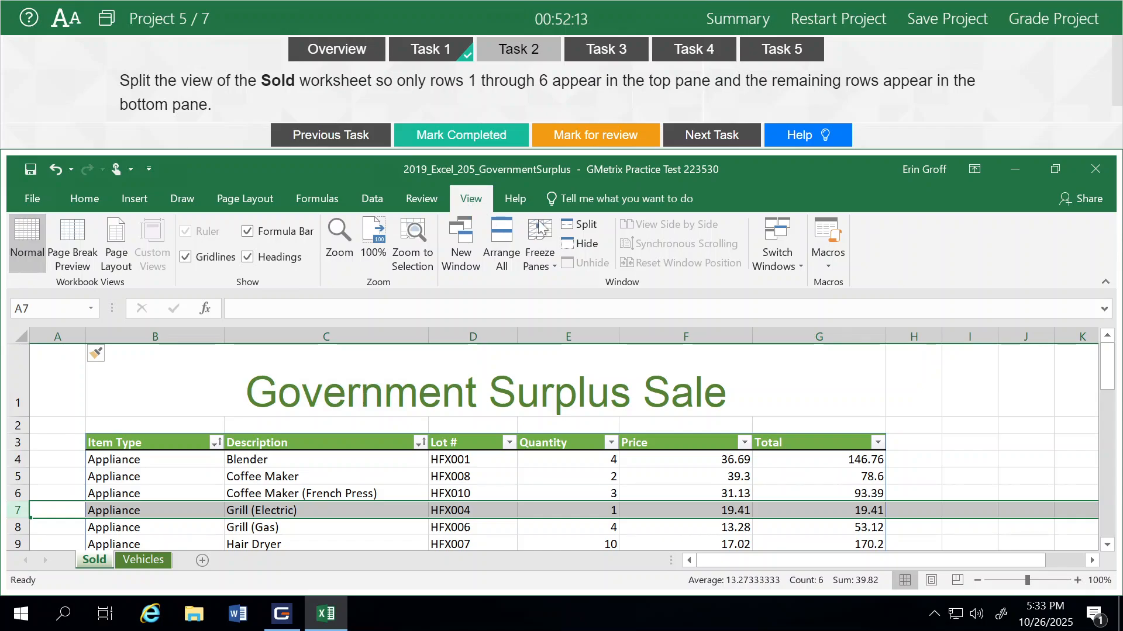
pyautogui.click(586, 225)
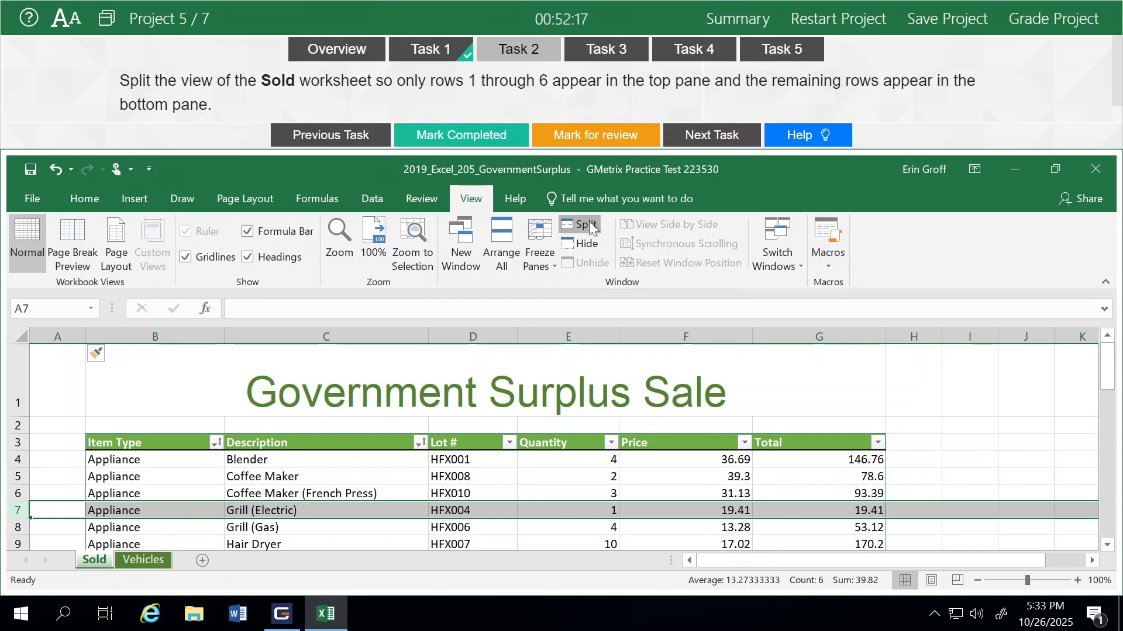
pyautogui.click(283, 461)
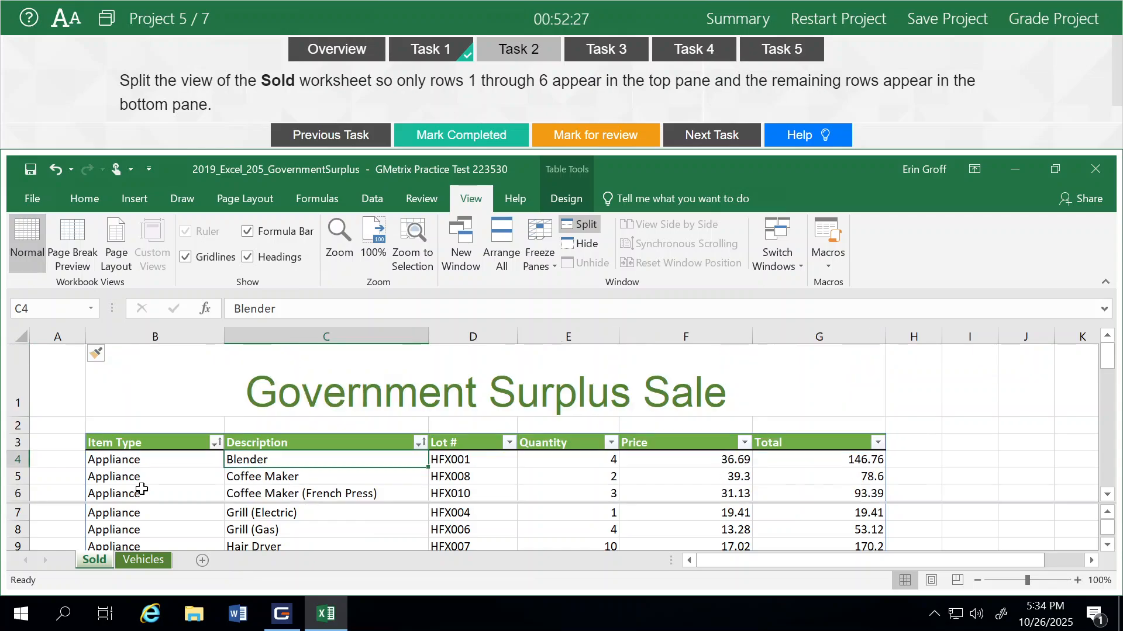
pyautogui.click(455, 137)
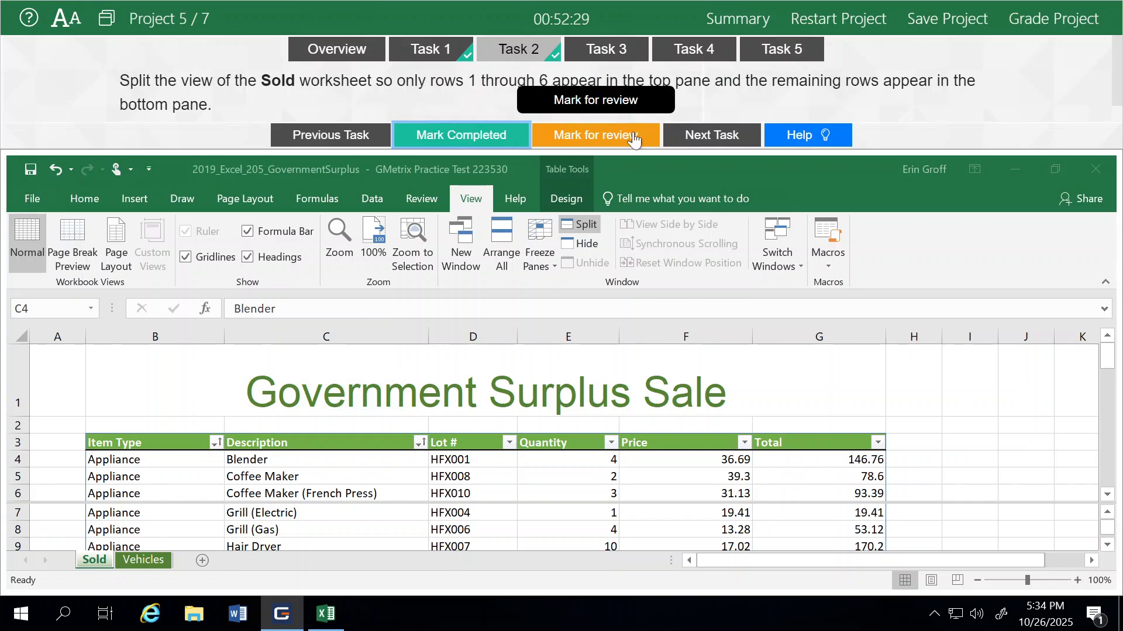
# - Freeze rows 1 through 3 on the Vehicles worksheet, check them by scrolling, and mark Task 3 completed
pyautogui.click(719, 135)
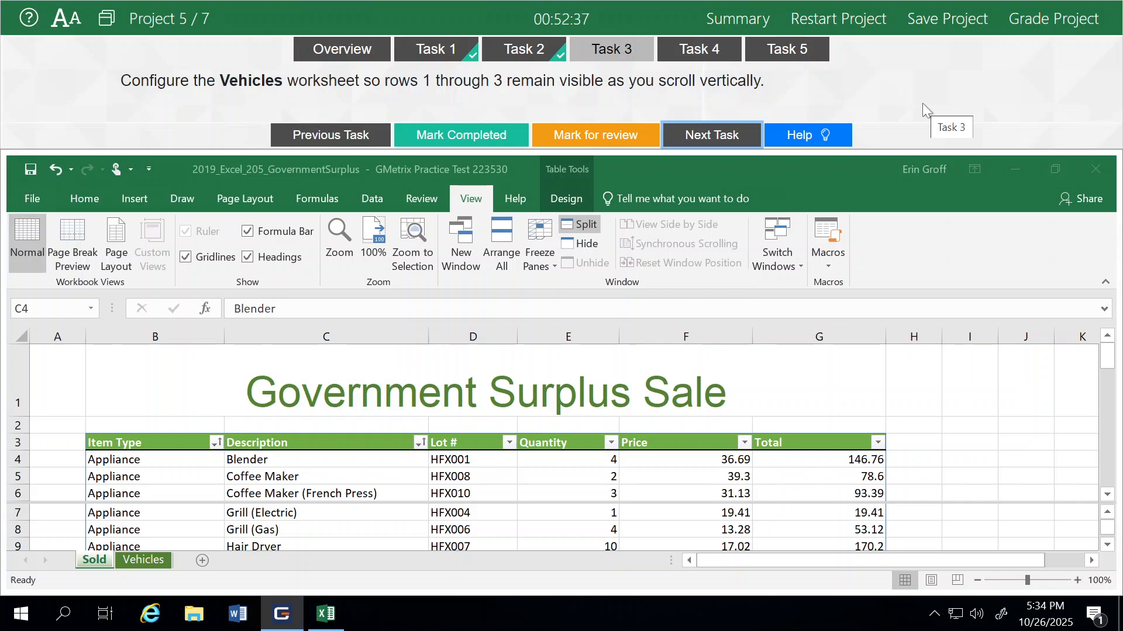
pyautogui.click(141, 560)
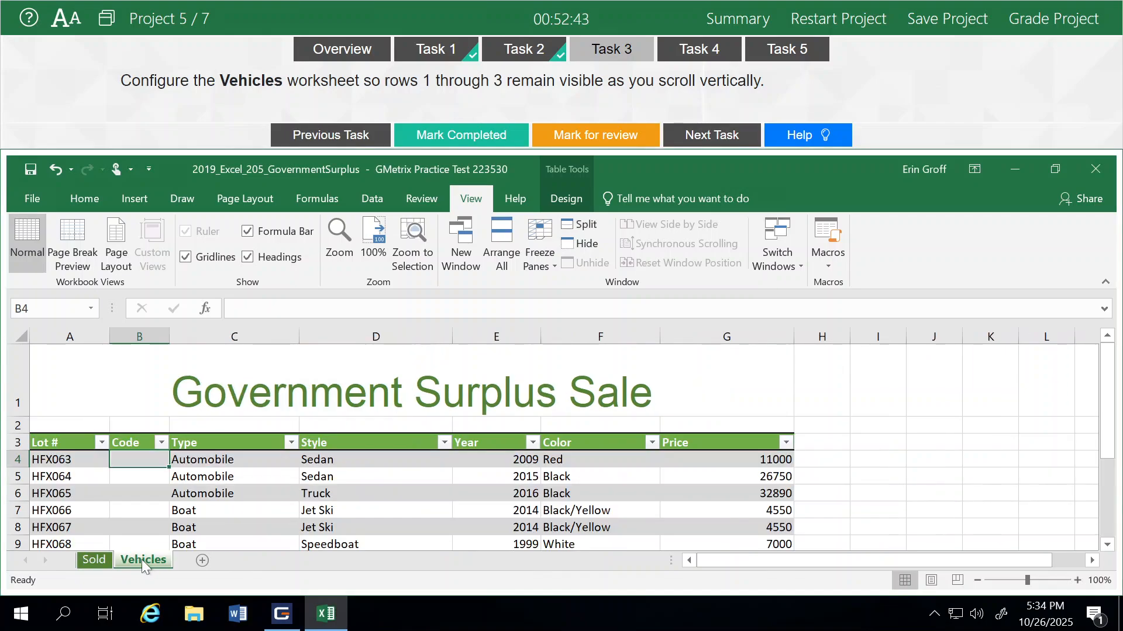
pyautogui.click(11, 461)
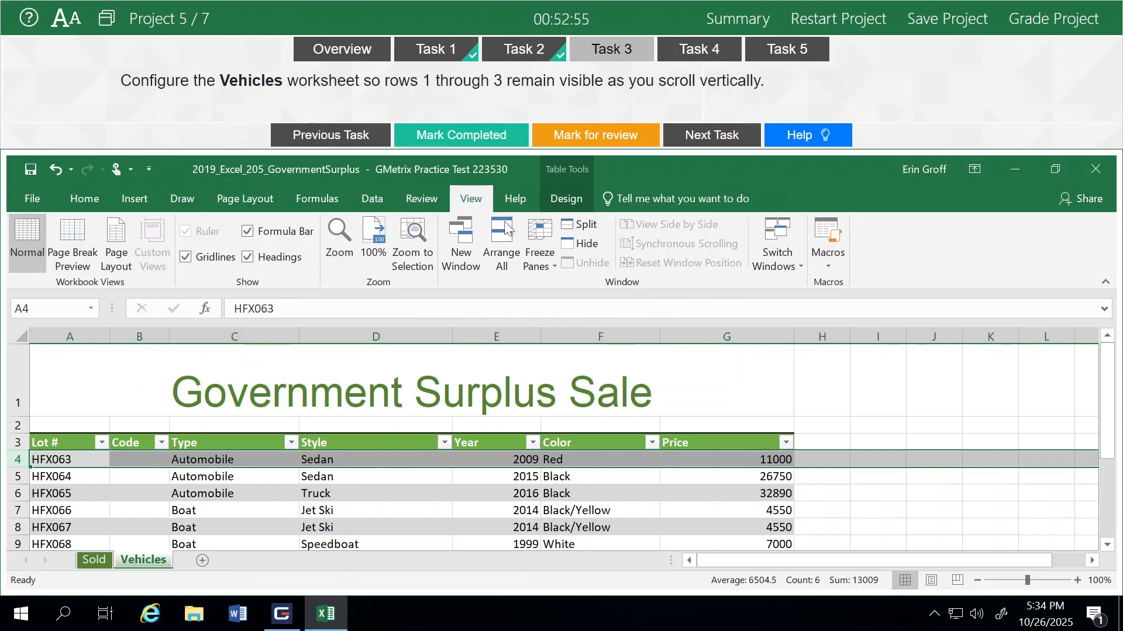
pyautogui.click(539, 260)
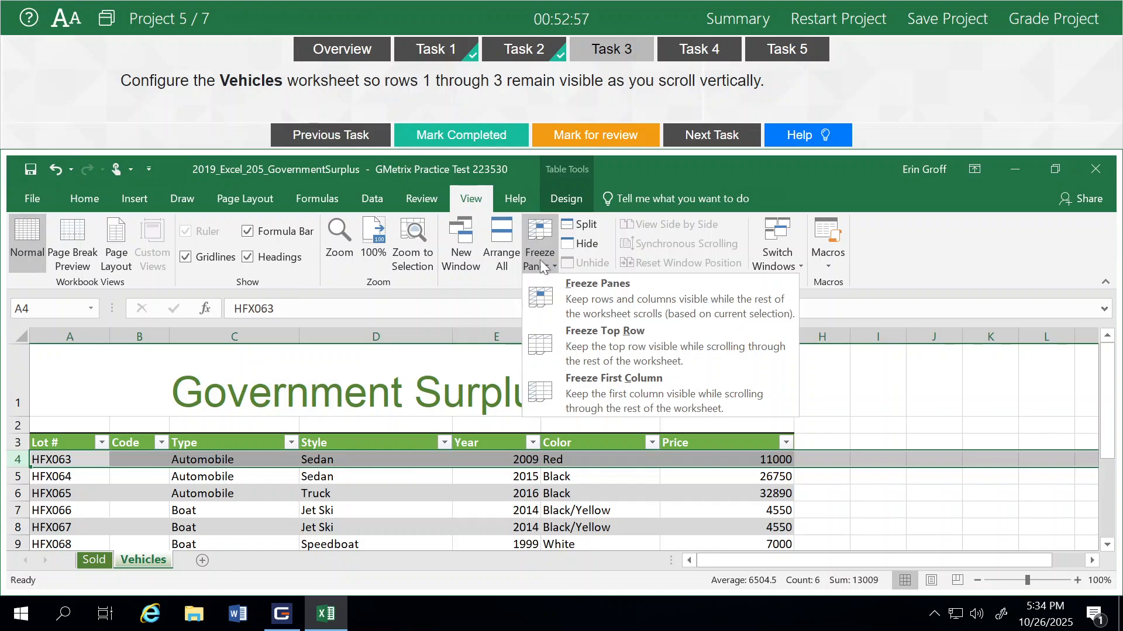
pyautogui.click(579, 294)
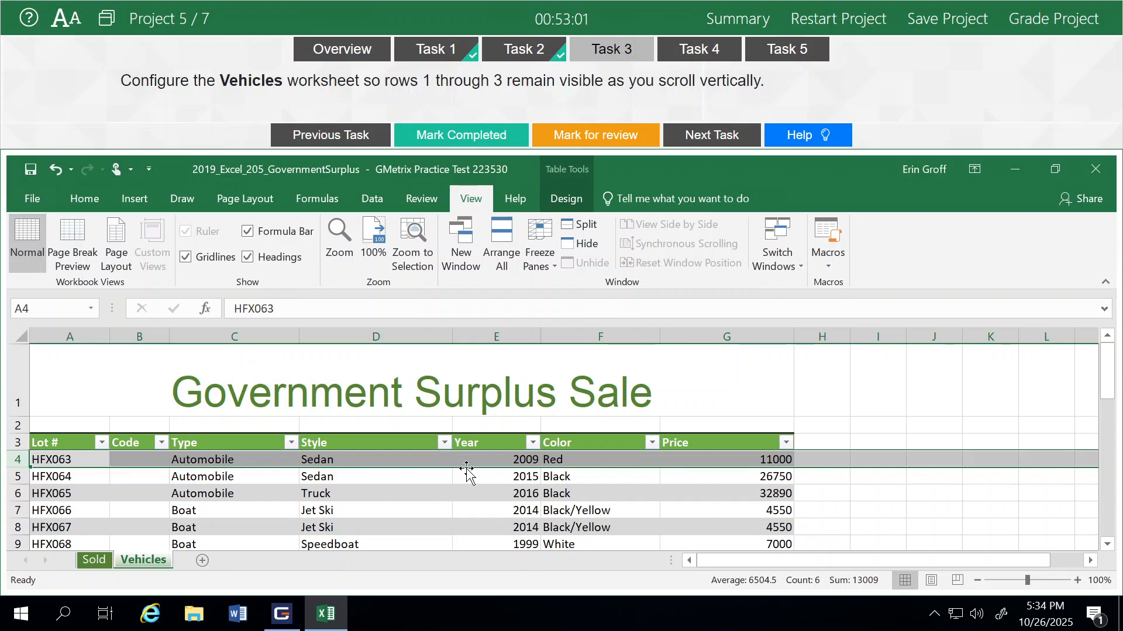
pyautogui.scroll(-1, 466, 468)
pyautogui.scroll(-1, 466, 470)
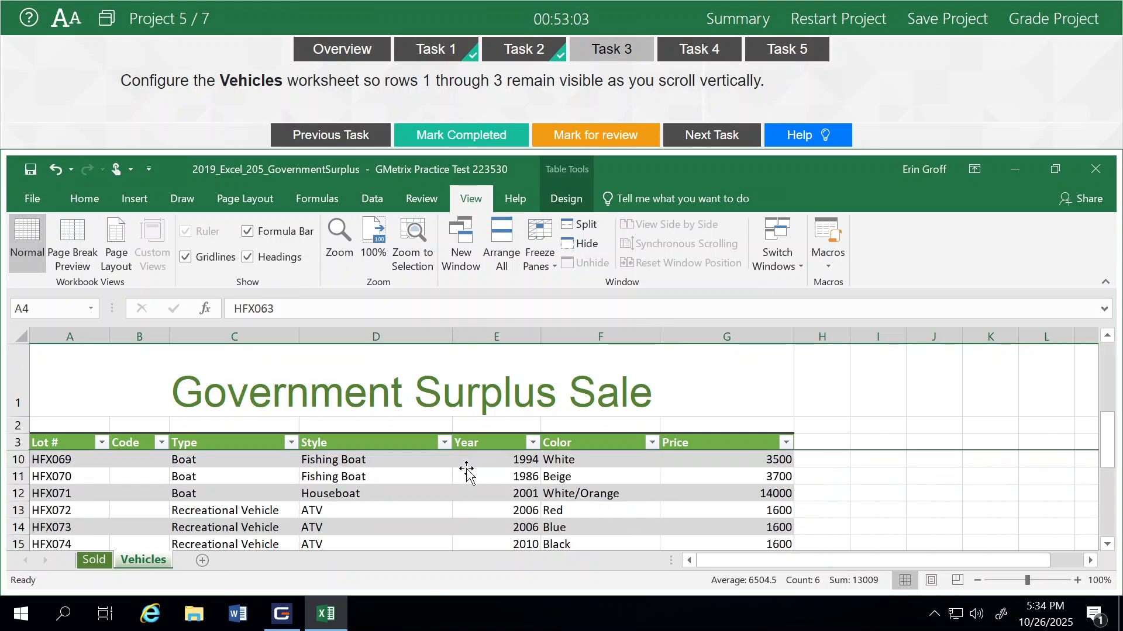
pyautogui.scroll(1, 466, 470)
pyautogui.scroll(-3, 466, 470)
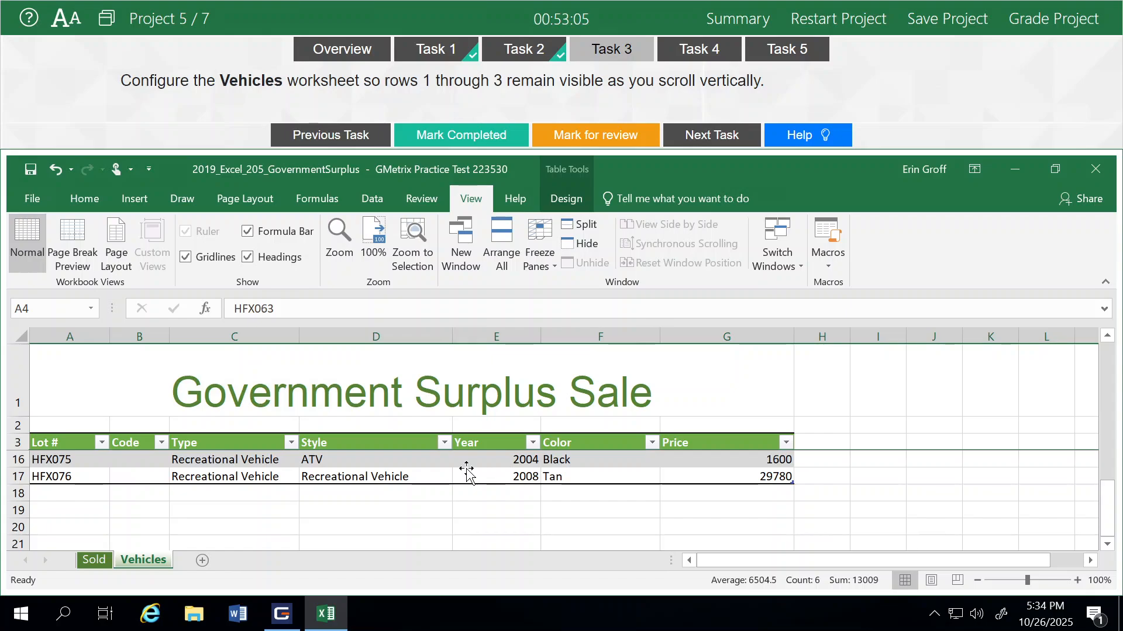
pyautogui.scroll(4, 466, 469)
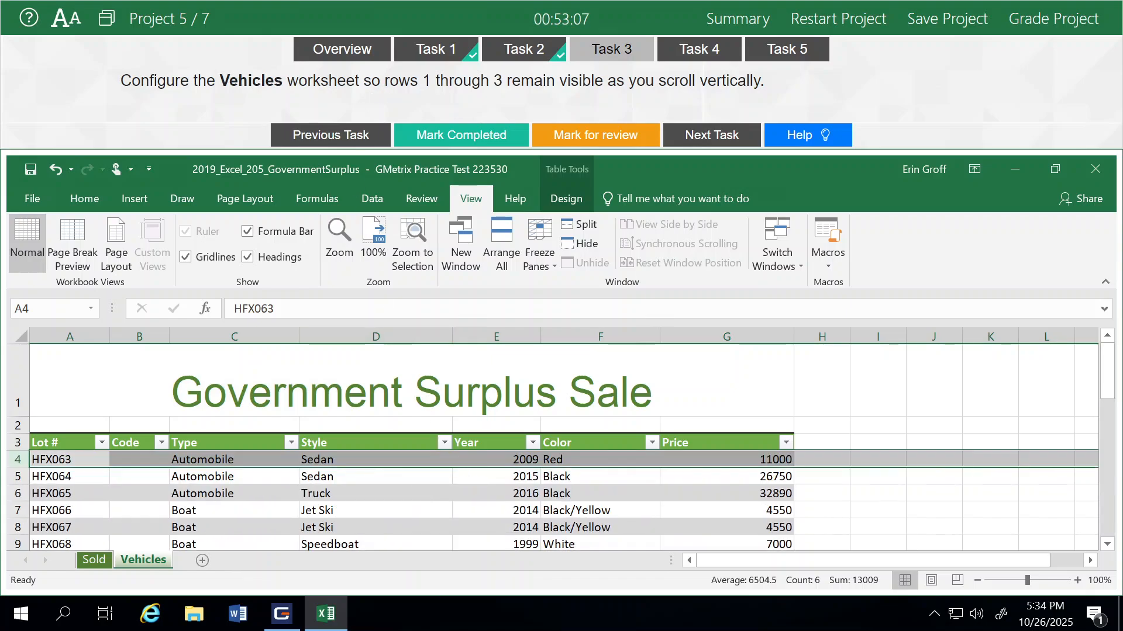
pyautogui.click(460, 135)
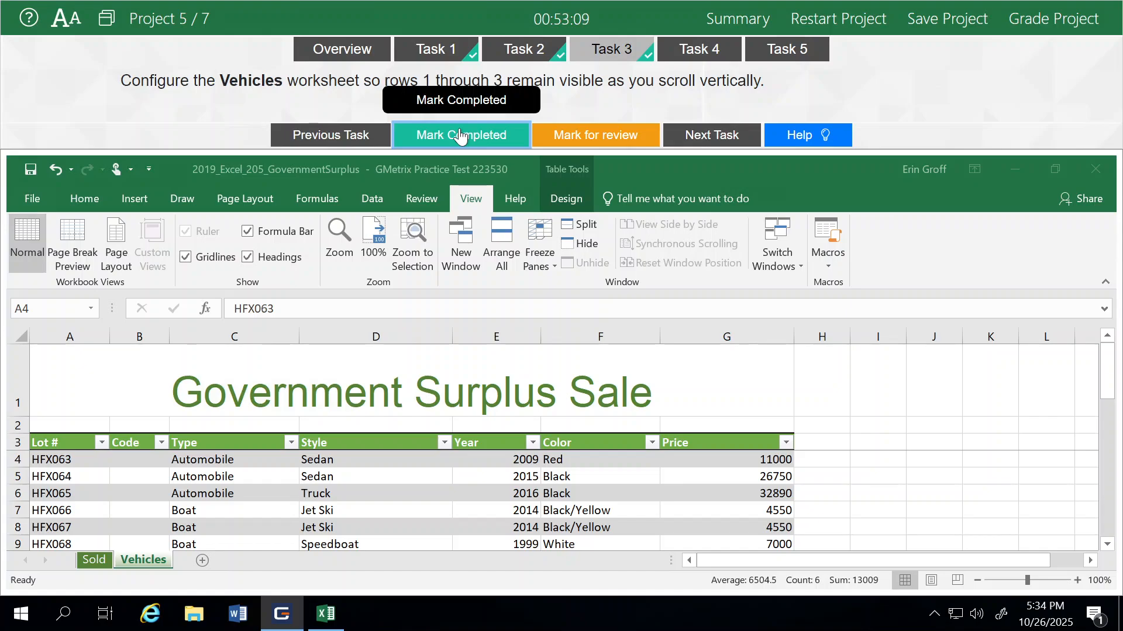
# - Turn on banded rows for the table on the Sold worksheet and mark Task 4 completed
pyautogui.click(697, 137)
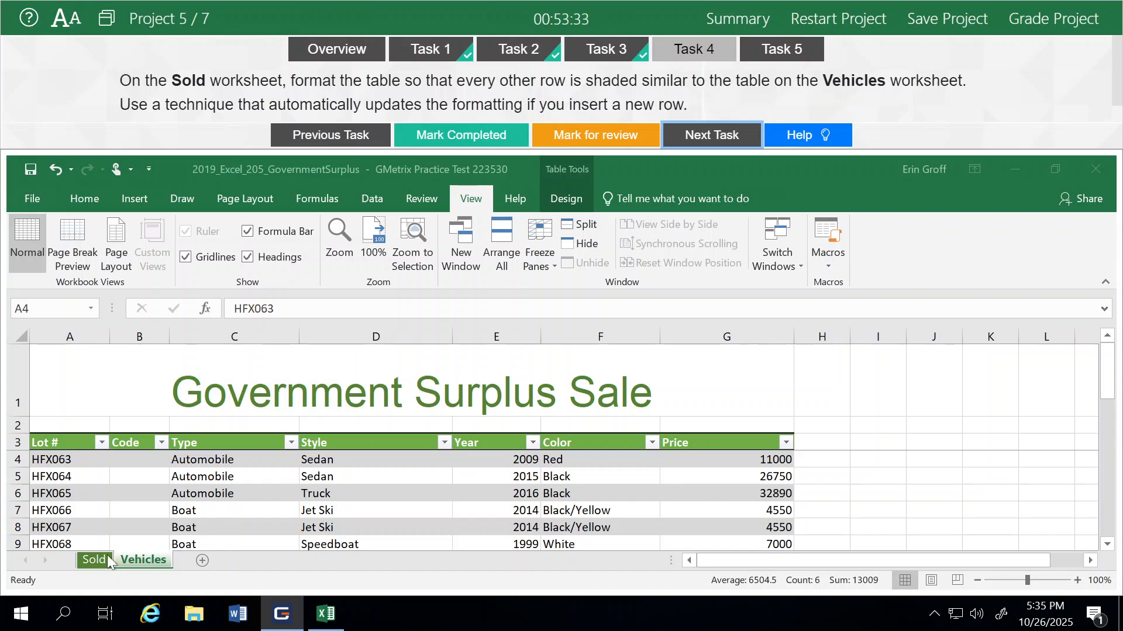
pyautogui.click(91, 561)
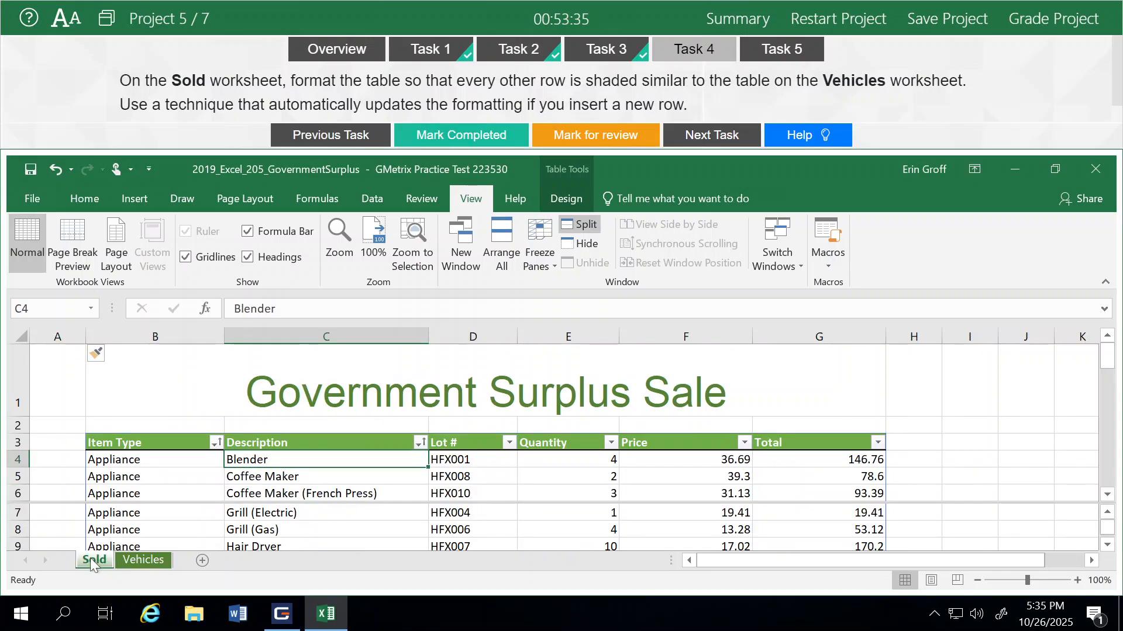
pyautogui.click(261, 489)
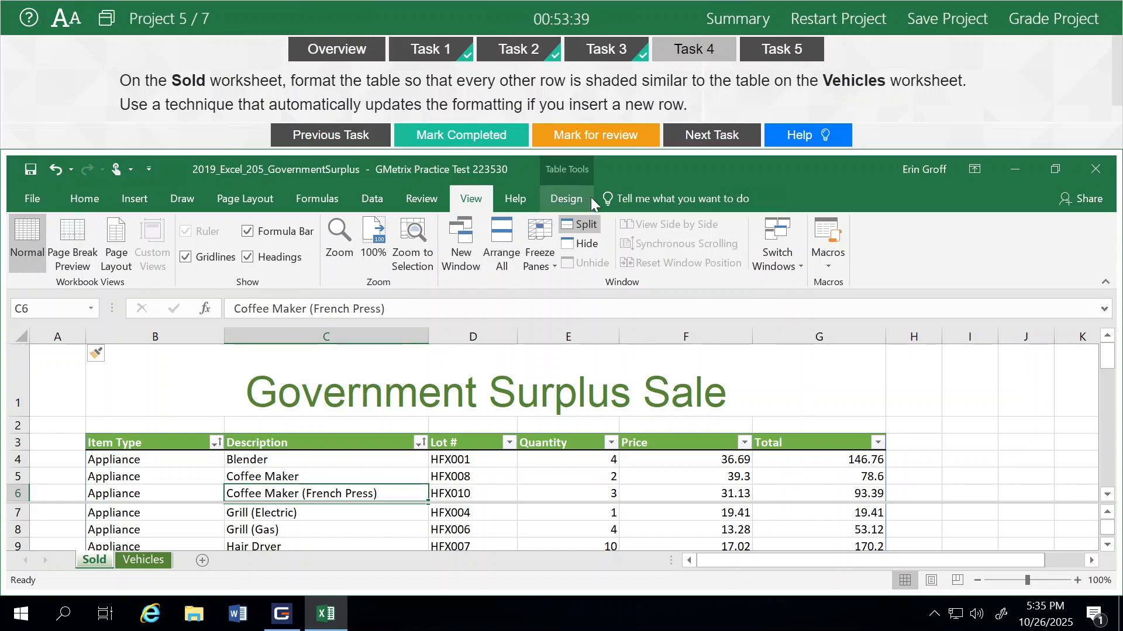
pyautogui.click(563, 202)
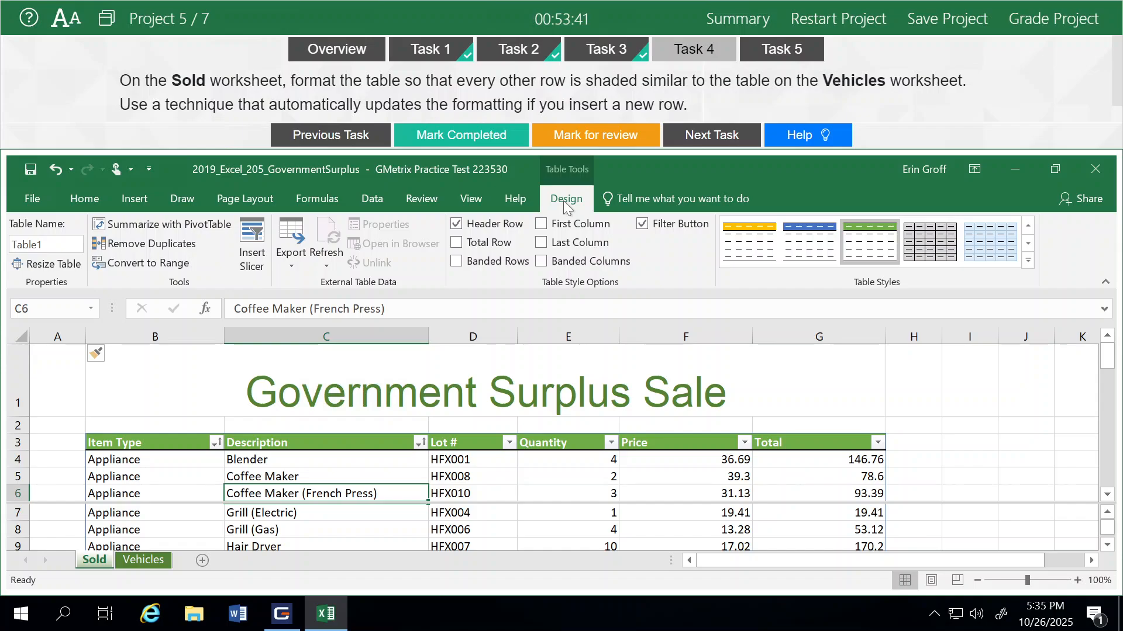
pyautogui.click(457, 265)
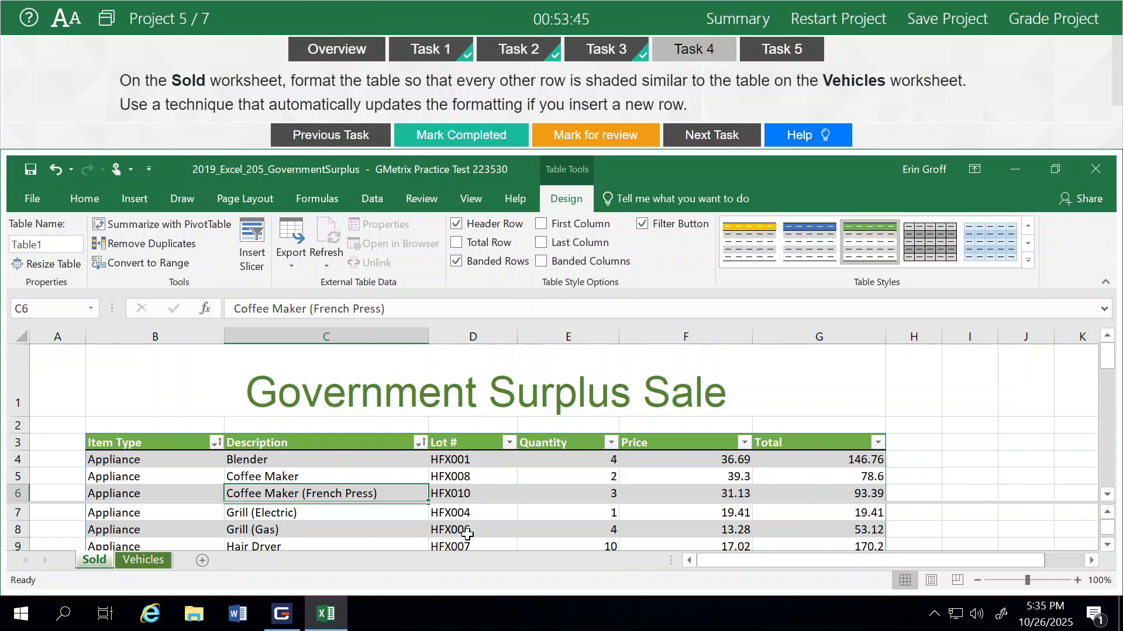
pyautogui.click(466, 531)
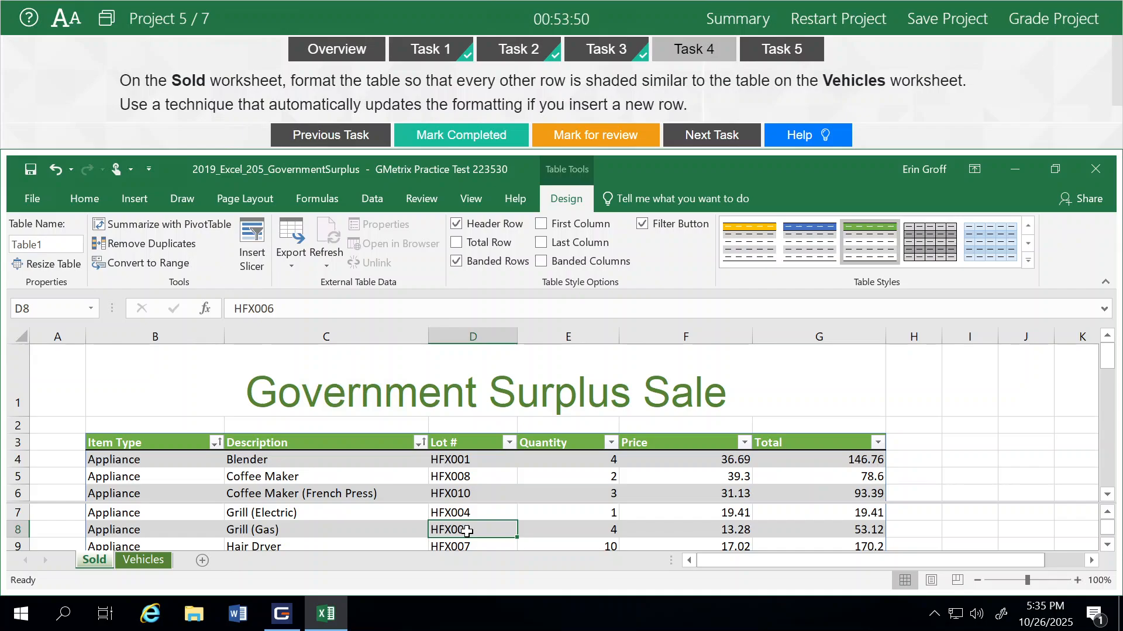
pyautogui.click(463, 146)
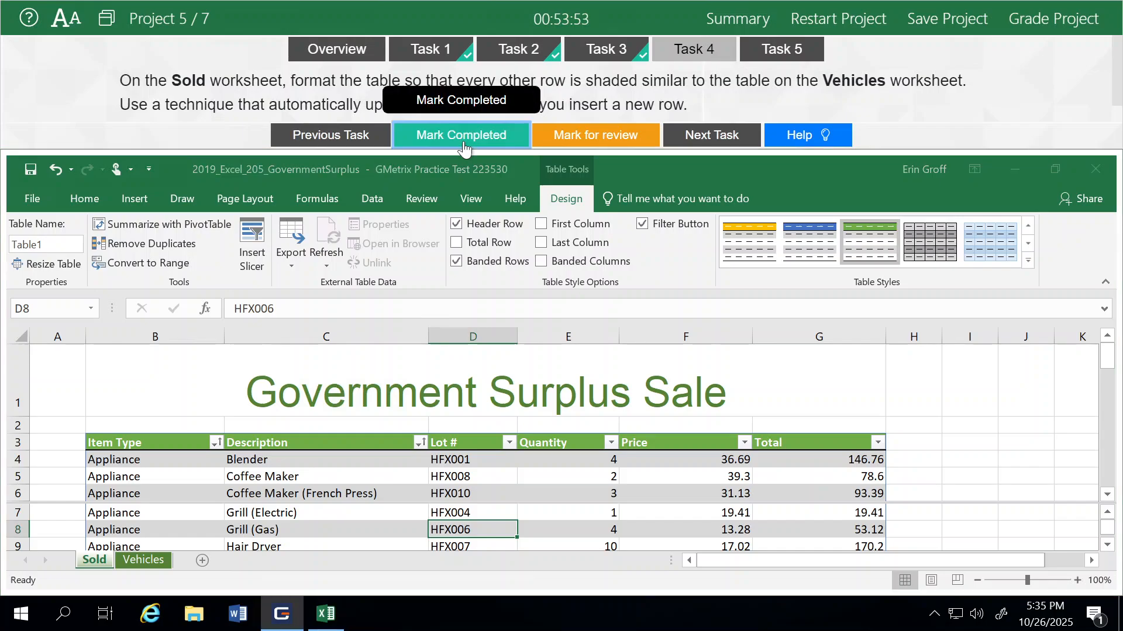
pyautogui.click(717, 141)
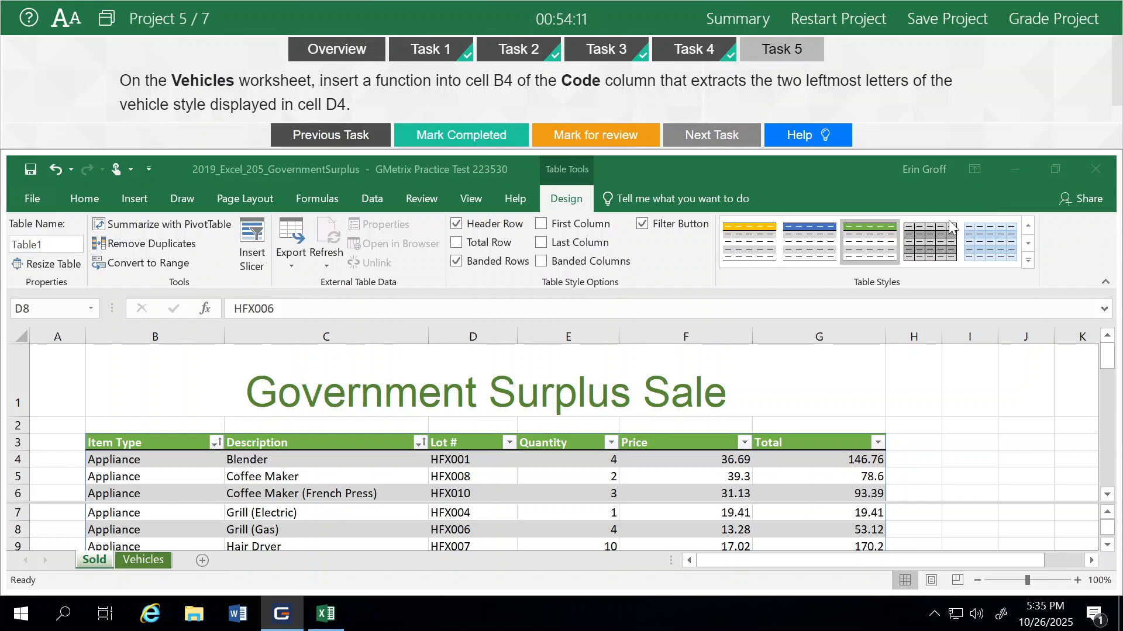
pyautogui.click(141, 560)
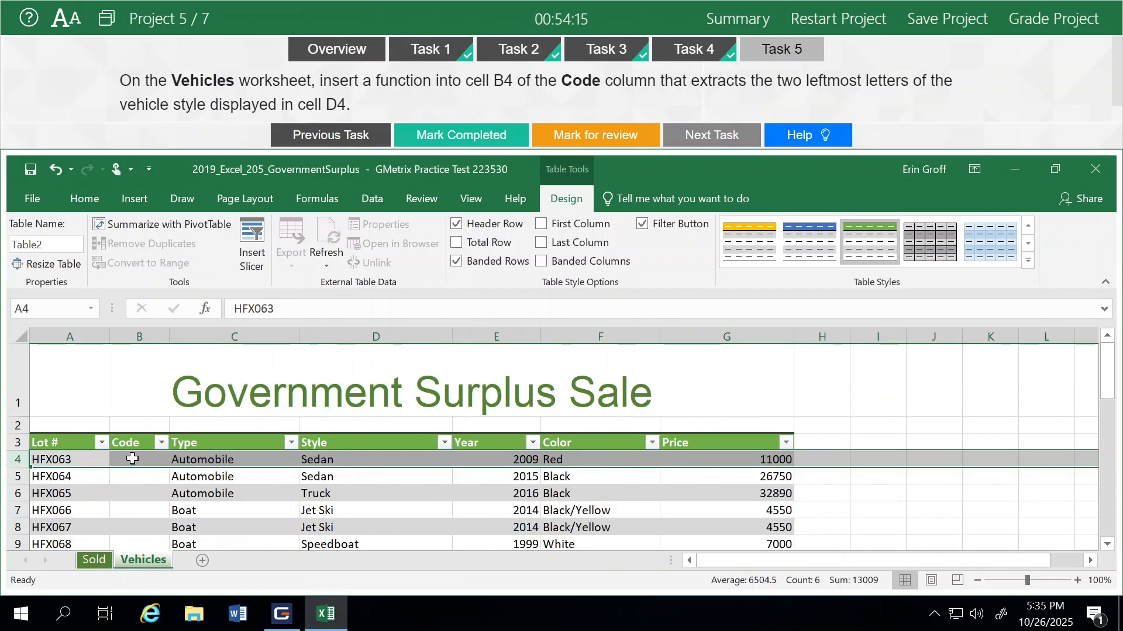
pyautogui.click(132, 459)
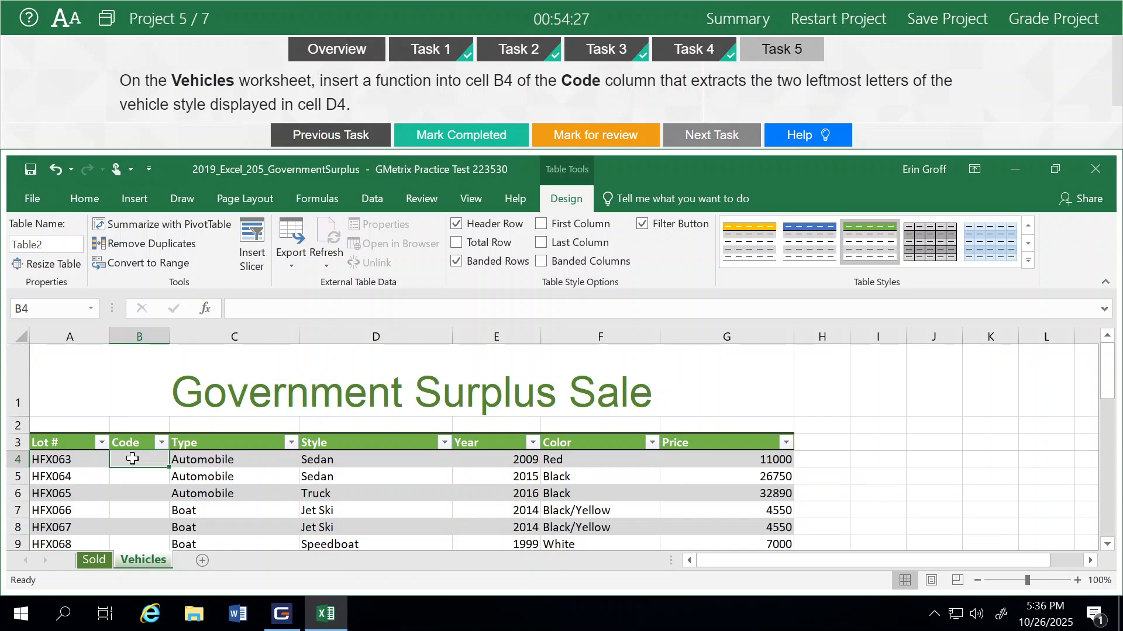
pyautogui.write('=l')
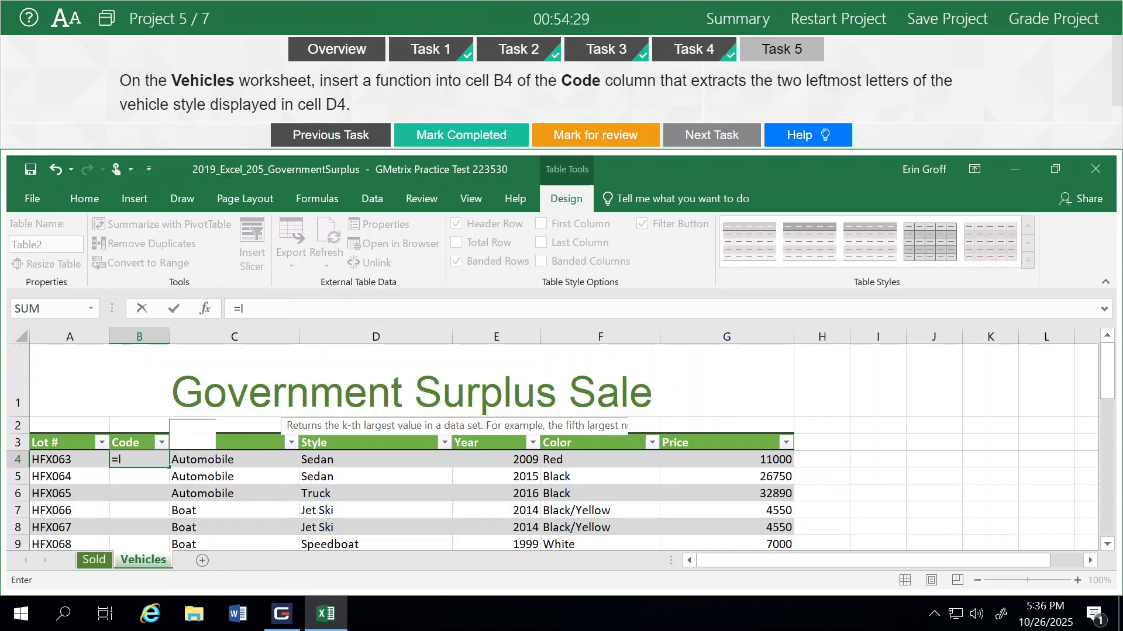
pyautogui.write('ef')
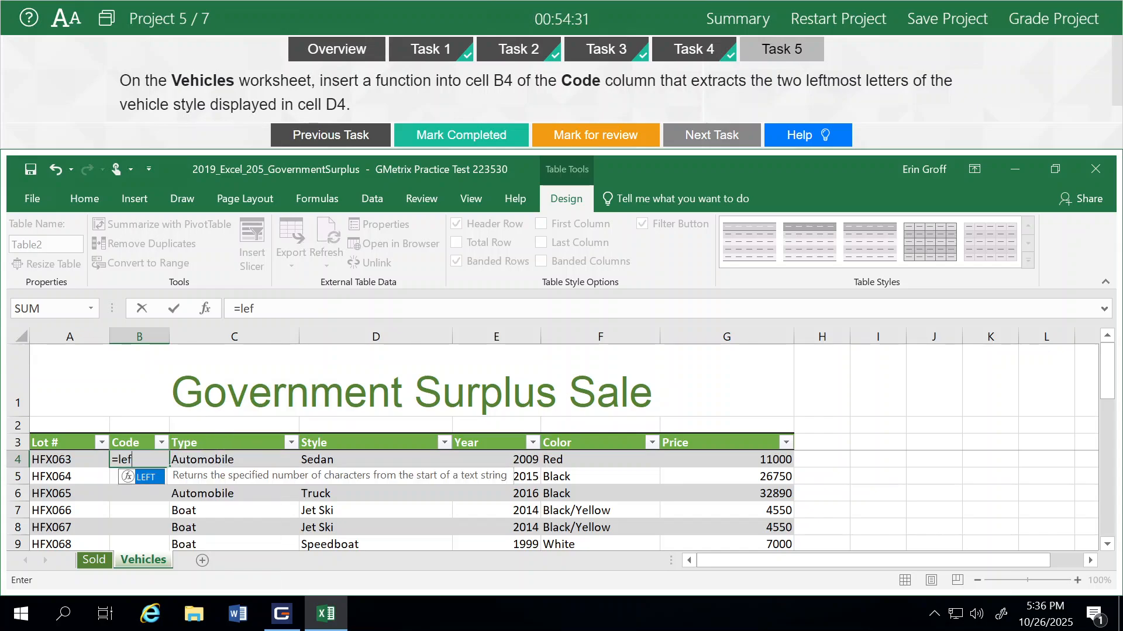
pyautogui.doubleClick(149, 481)
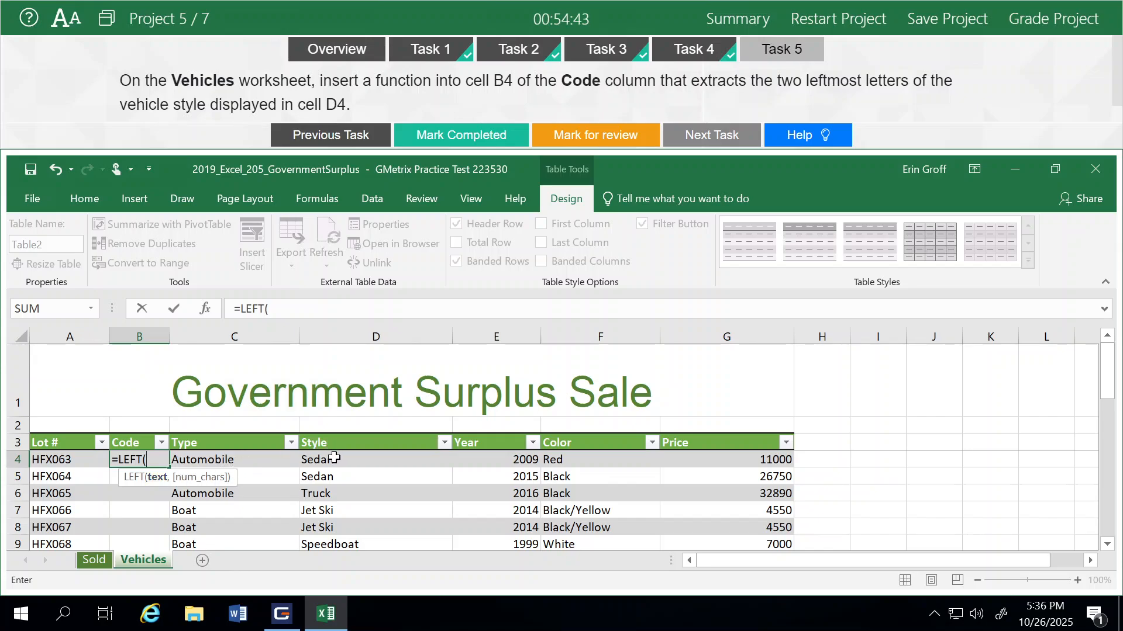
pyautogui.click(334, 458)
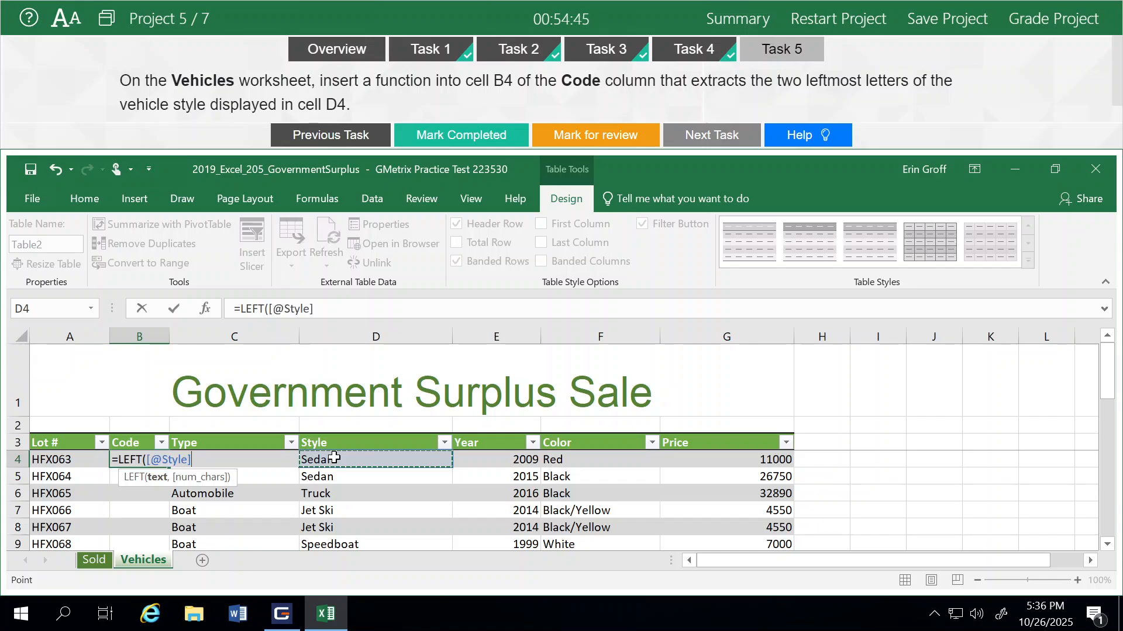
pyautogui.write(',')
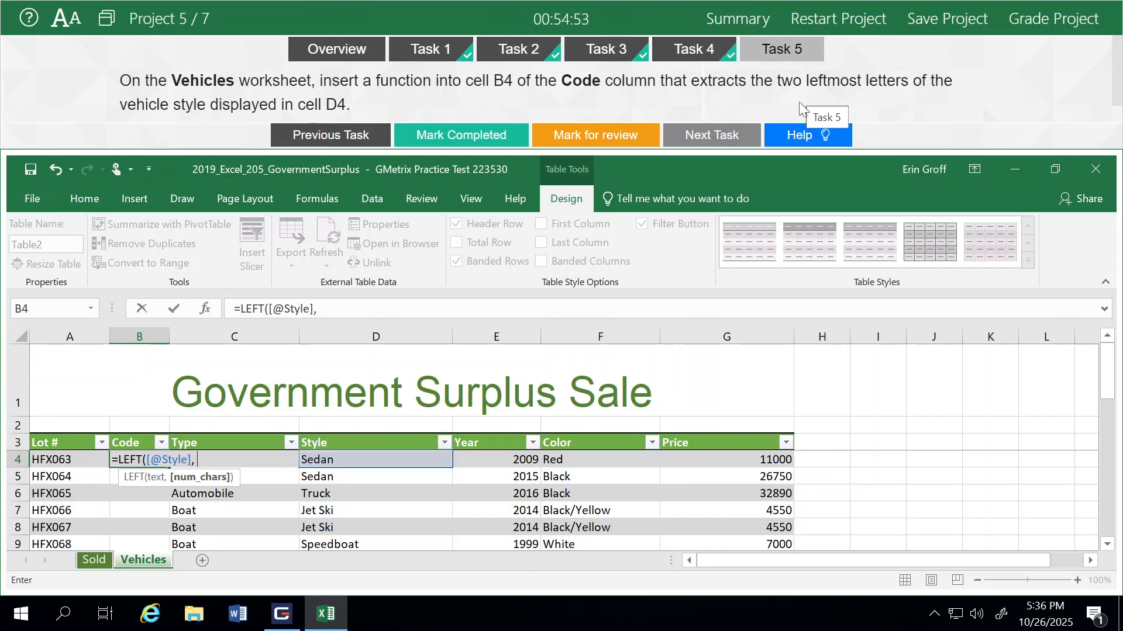
pyautogui.write('2)')
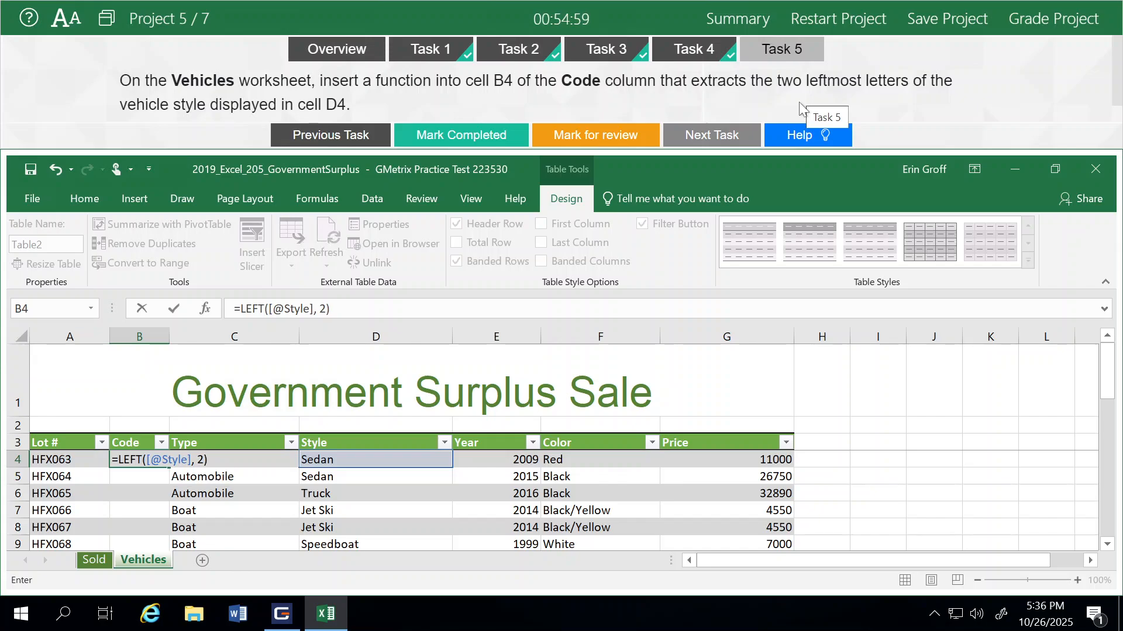
pyautogui.press('Return')
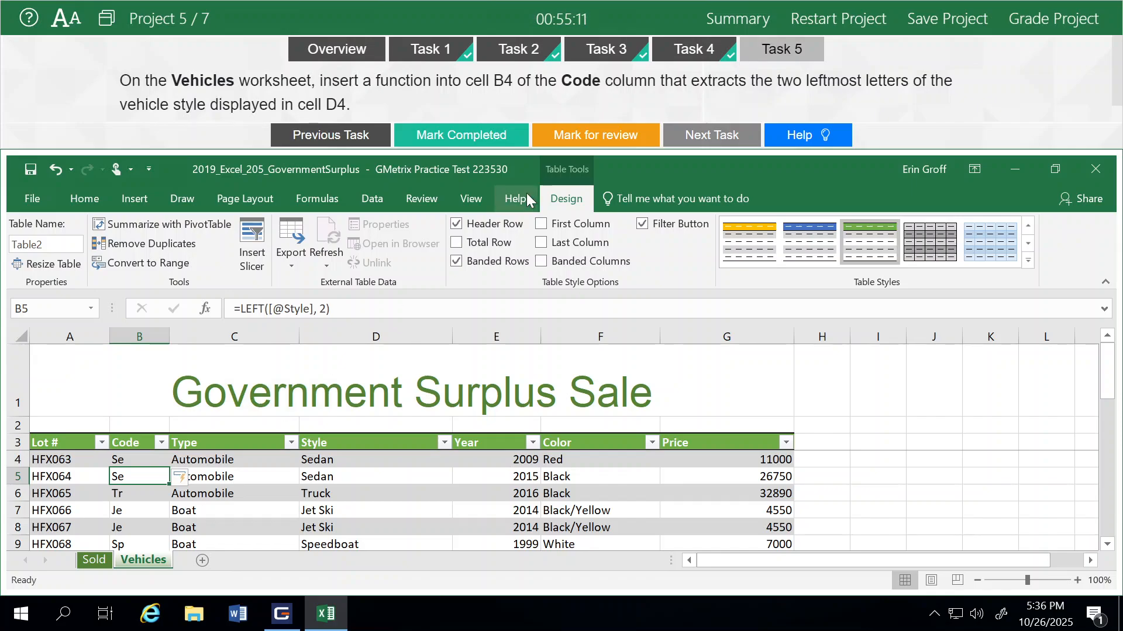
# - Mark Task 5 completed, grade Project 5, and continue to Project 6
pyautogui.click(490, 140)
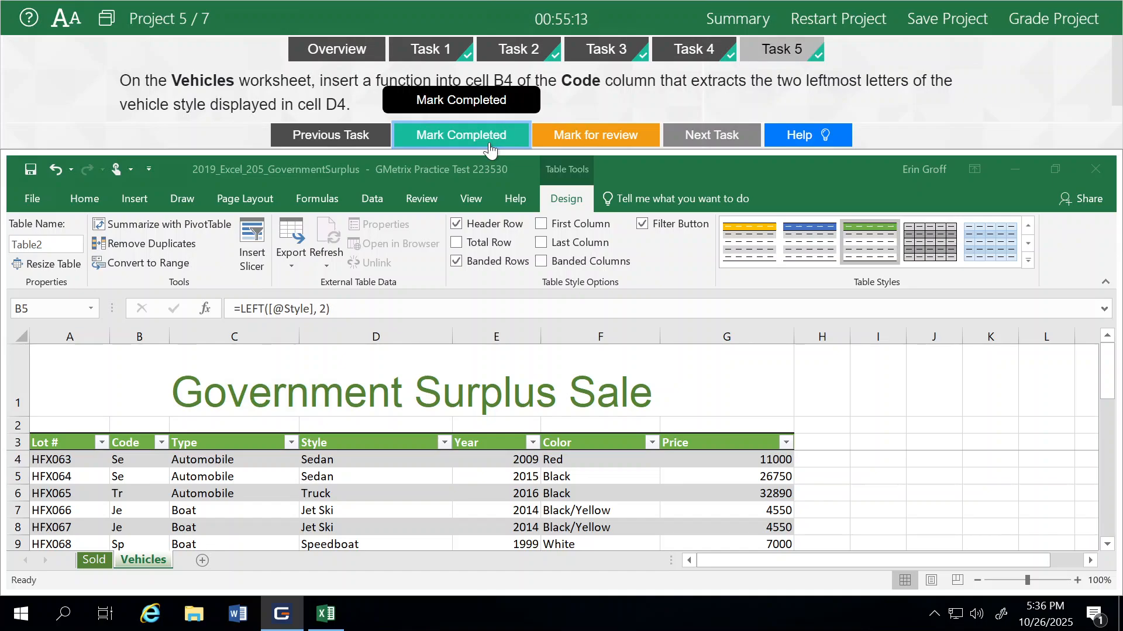
pyautogui.click(1041, 23)
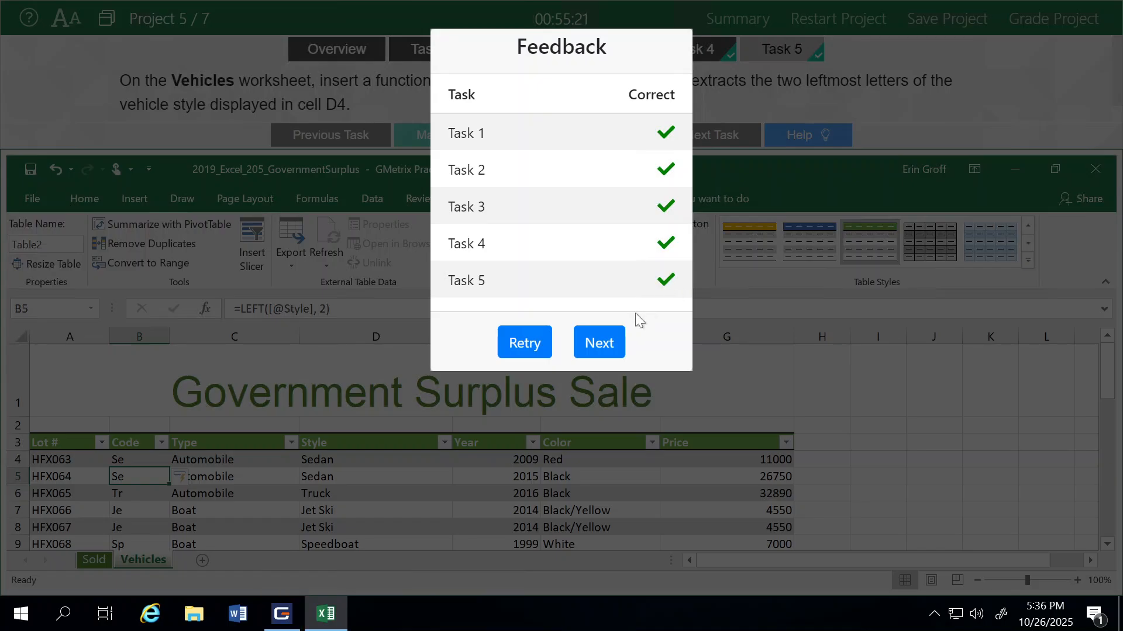
pyautogui.click(601, 341)
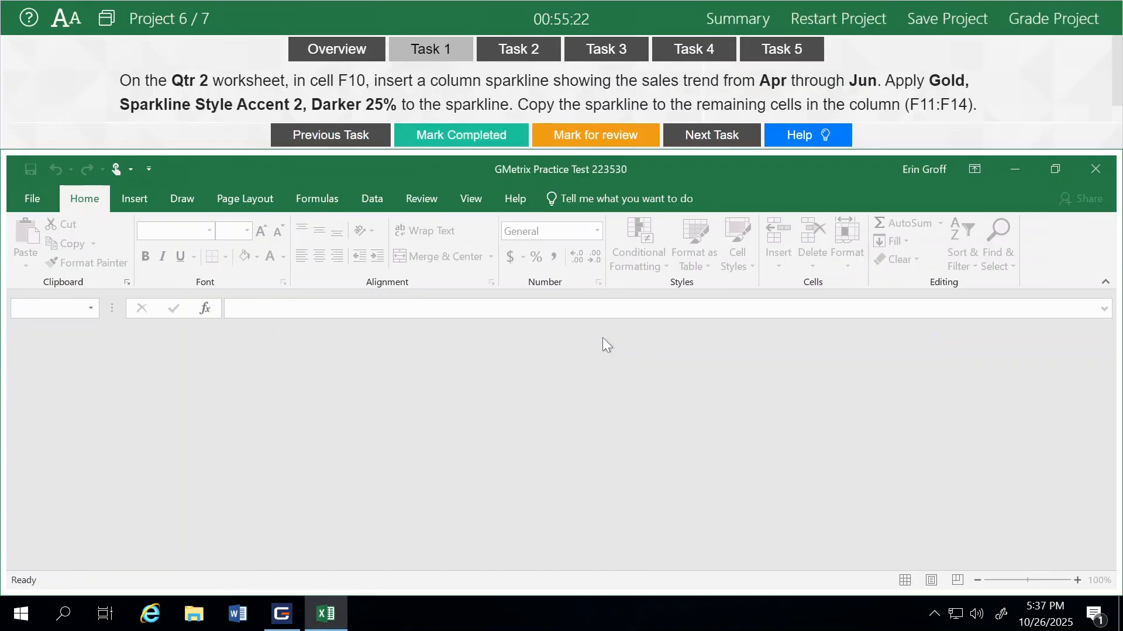